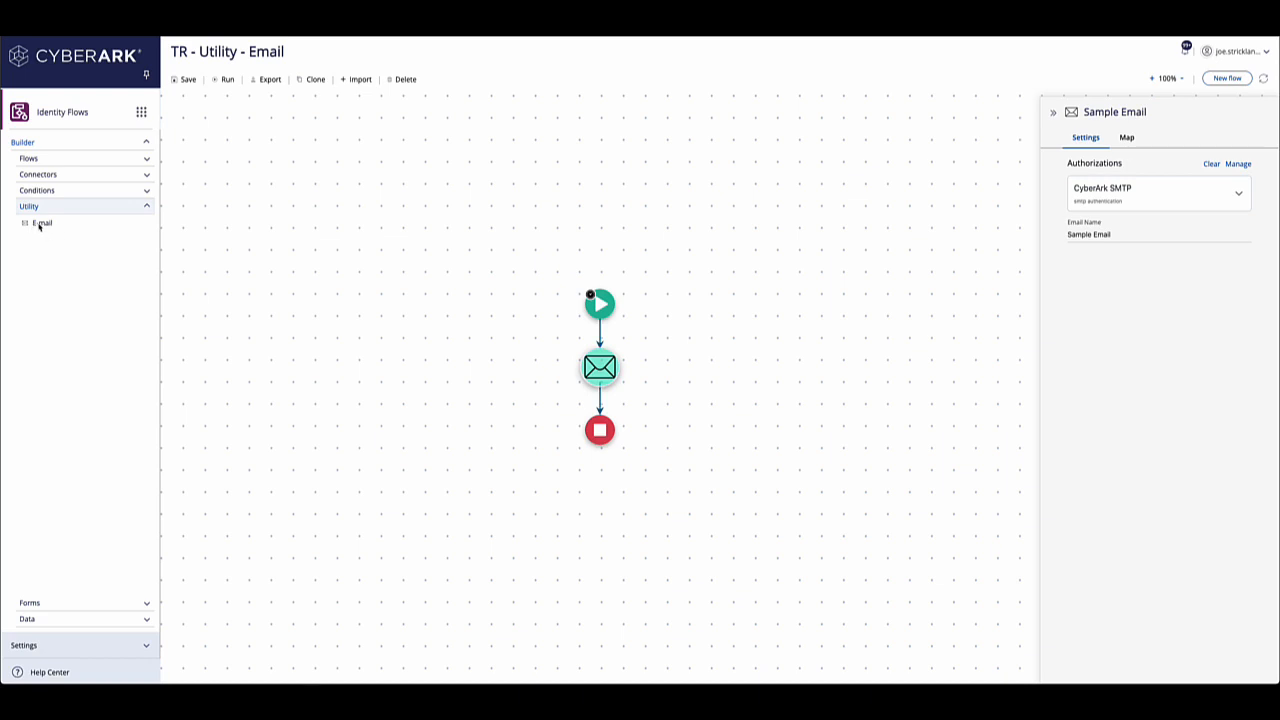
{"action": "left_click_drag", "start_coordinate": [40, 225], "coordinate": [590, 340]}
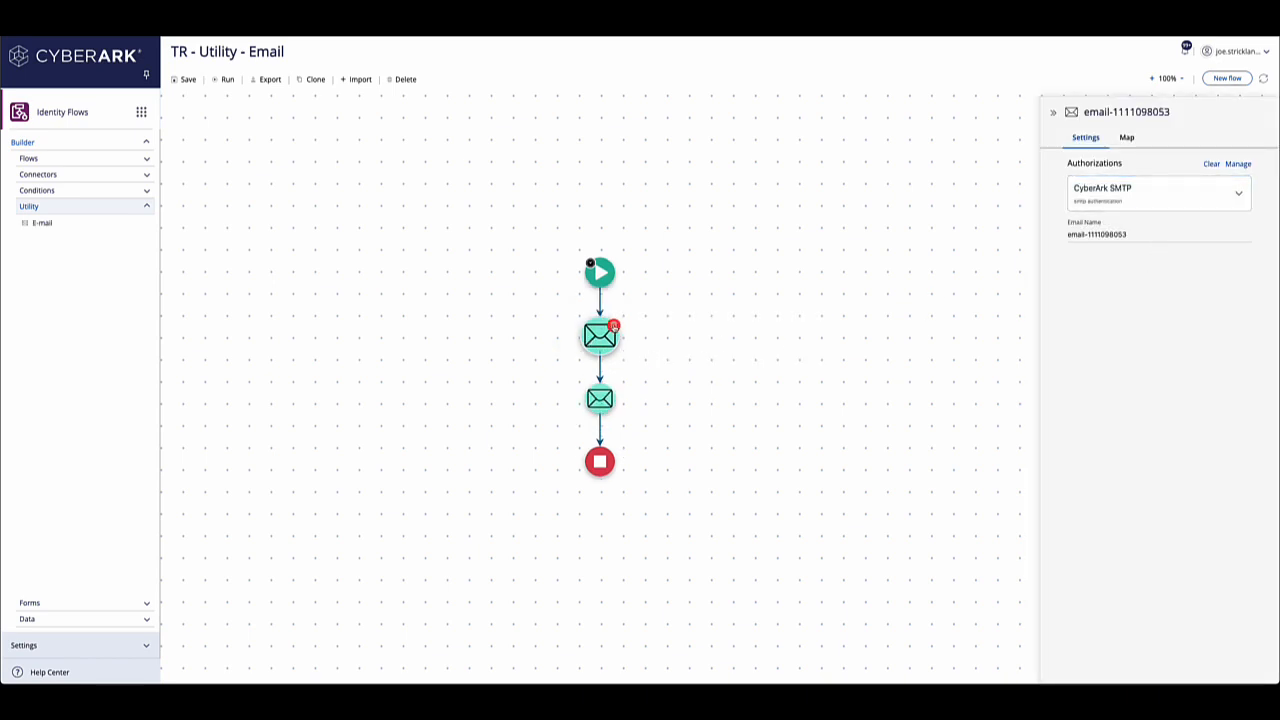
{"action": "left_click", "coordinate": [613, 327]}
{"action": "left_click", "coordinate": [705, 399]}
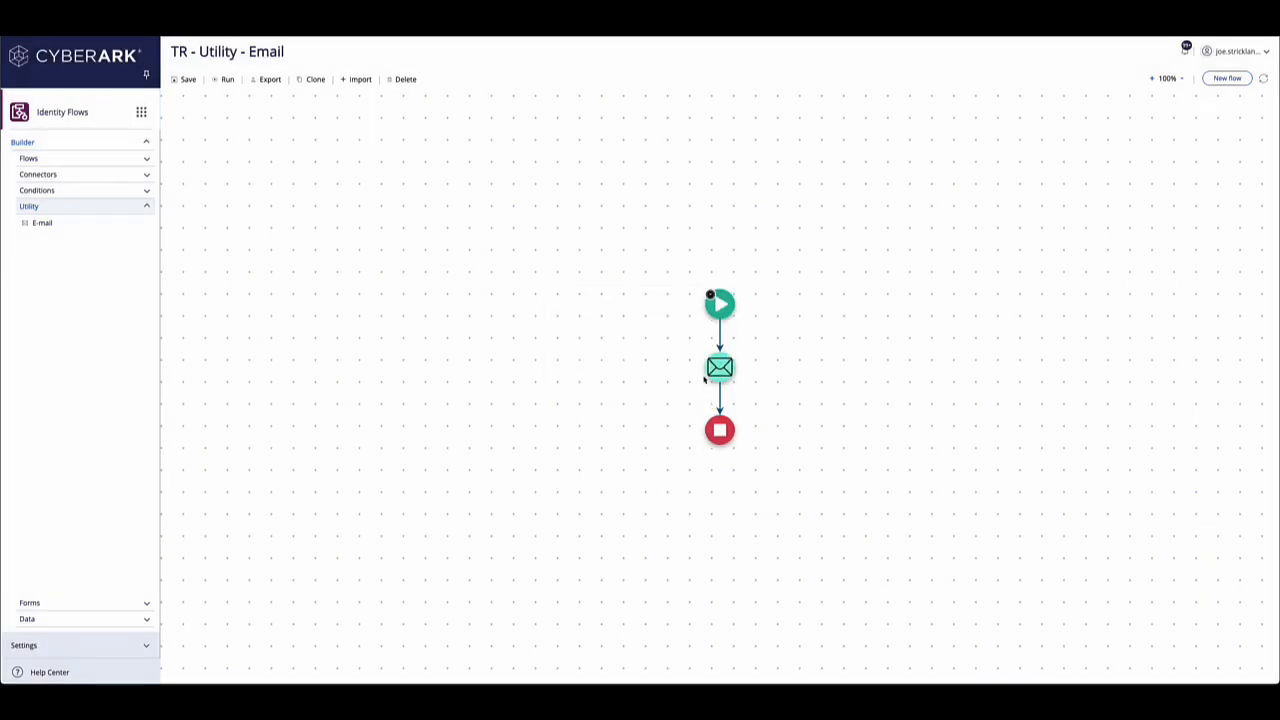
Review the Sample Email node's SMTP authorization choices, the fields for a new authorization and the settings of Pineapple_SMTP_User
{"action": "mouse_move", "coordinate": [713, 377]}
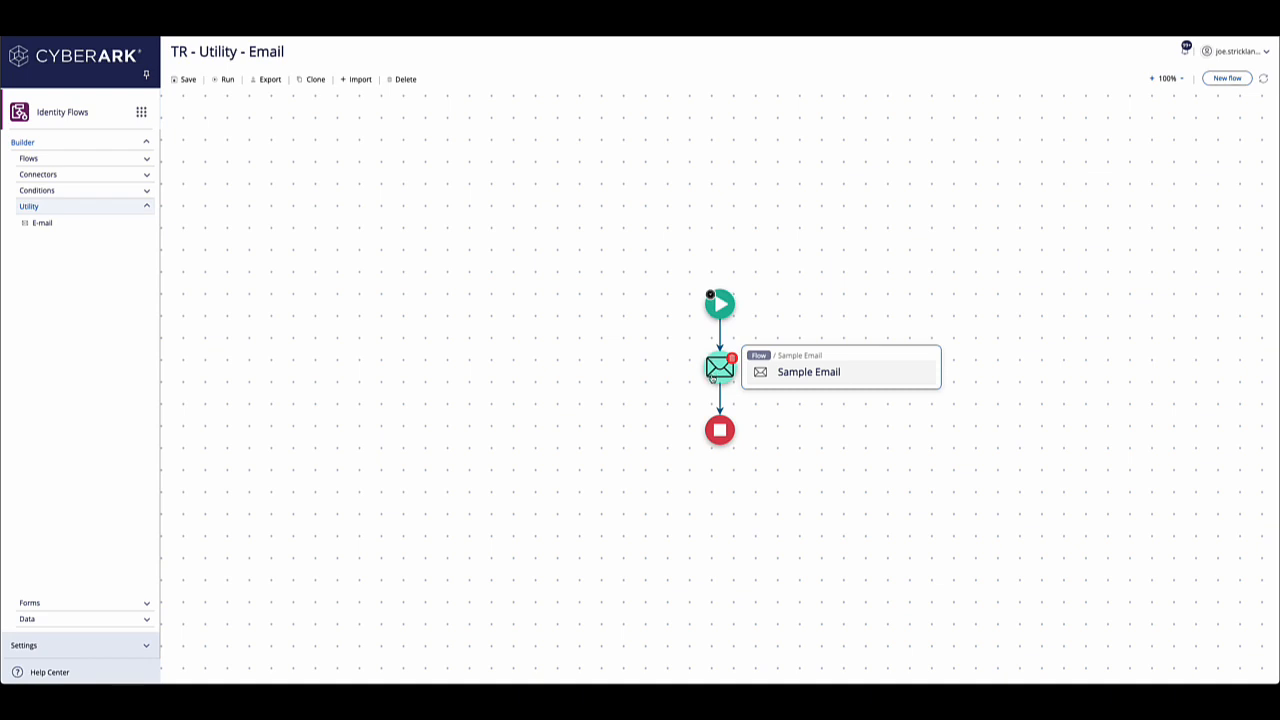
{"action": "left_click", "coordinate": [720, 367]}
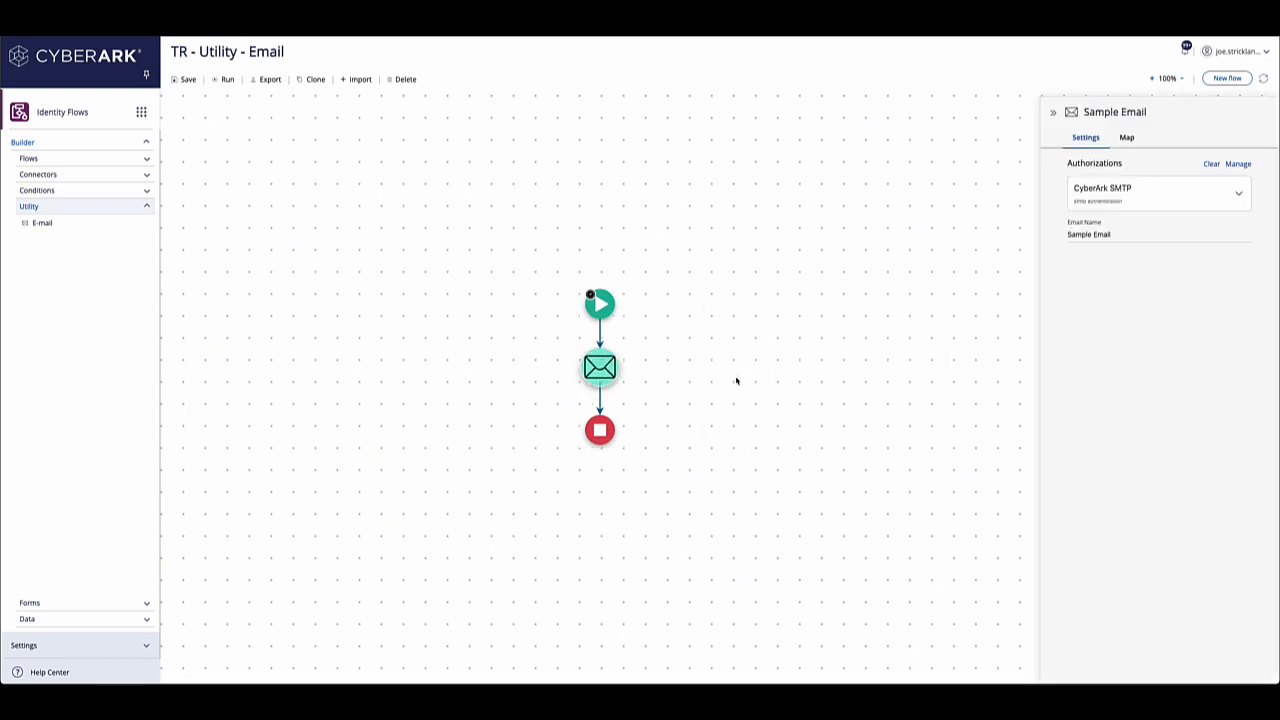
{"action": "left_click", "coordinate": [1104, 199]}
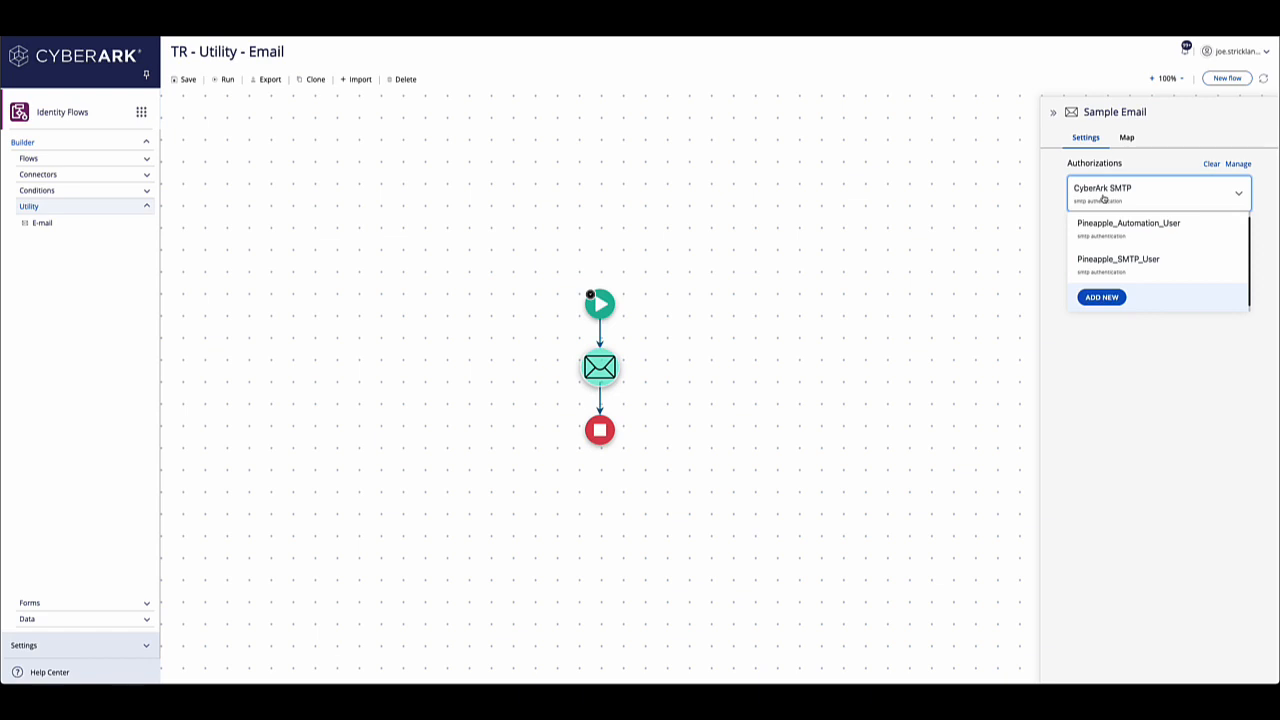
{"action": "left_click", "coordinate": [1103, 297]}
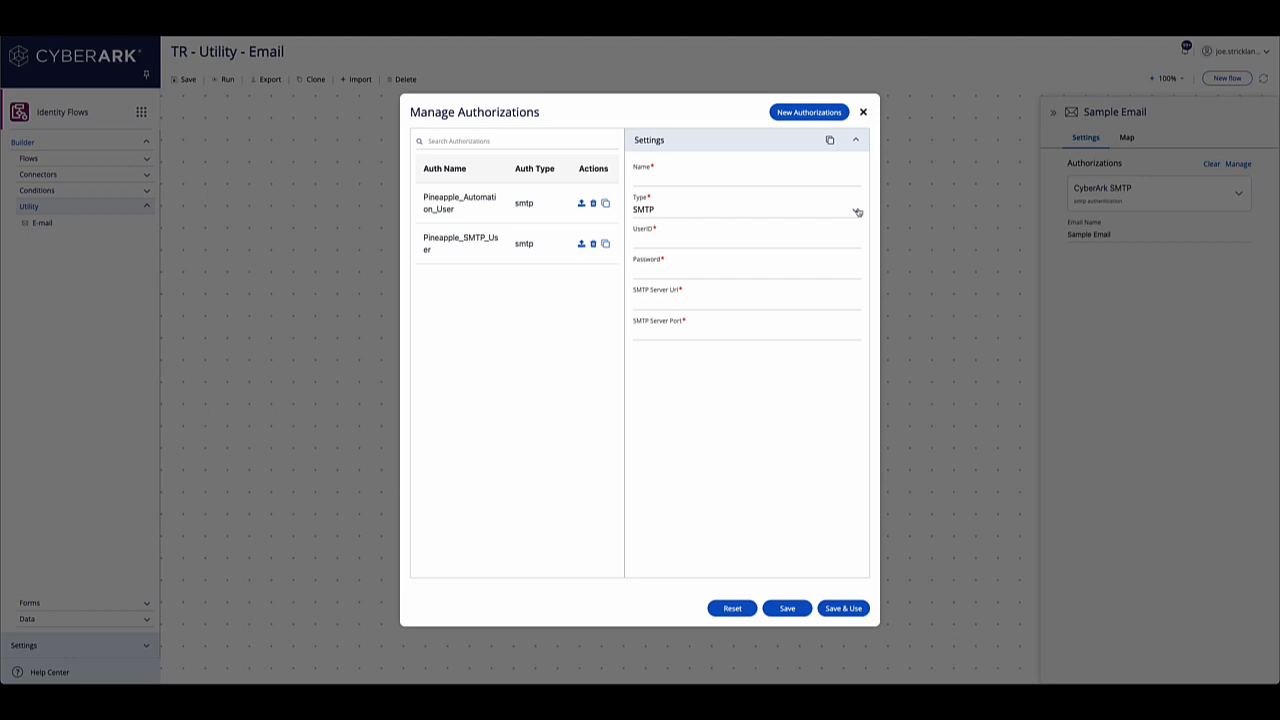
{"action": "left_click", "coordinate": [472, 250]}
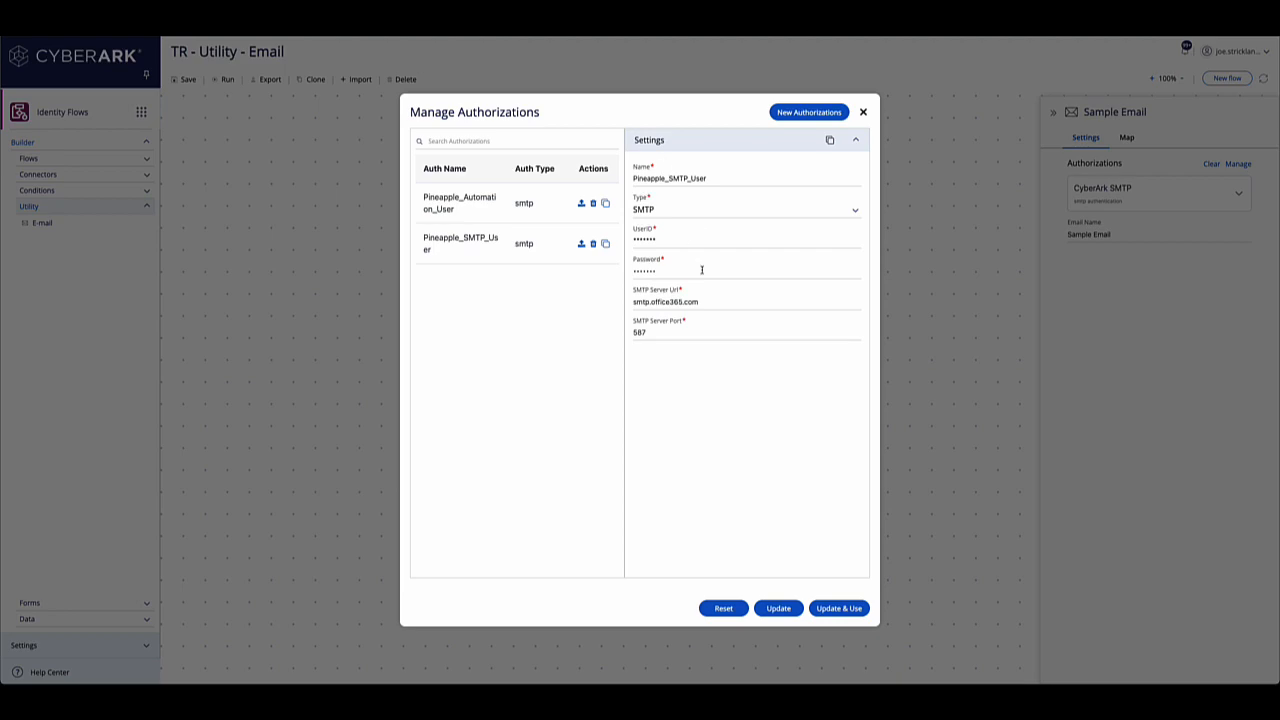
{"action": "left_click", "coordinate": [864, 113]}
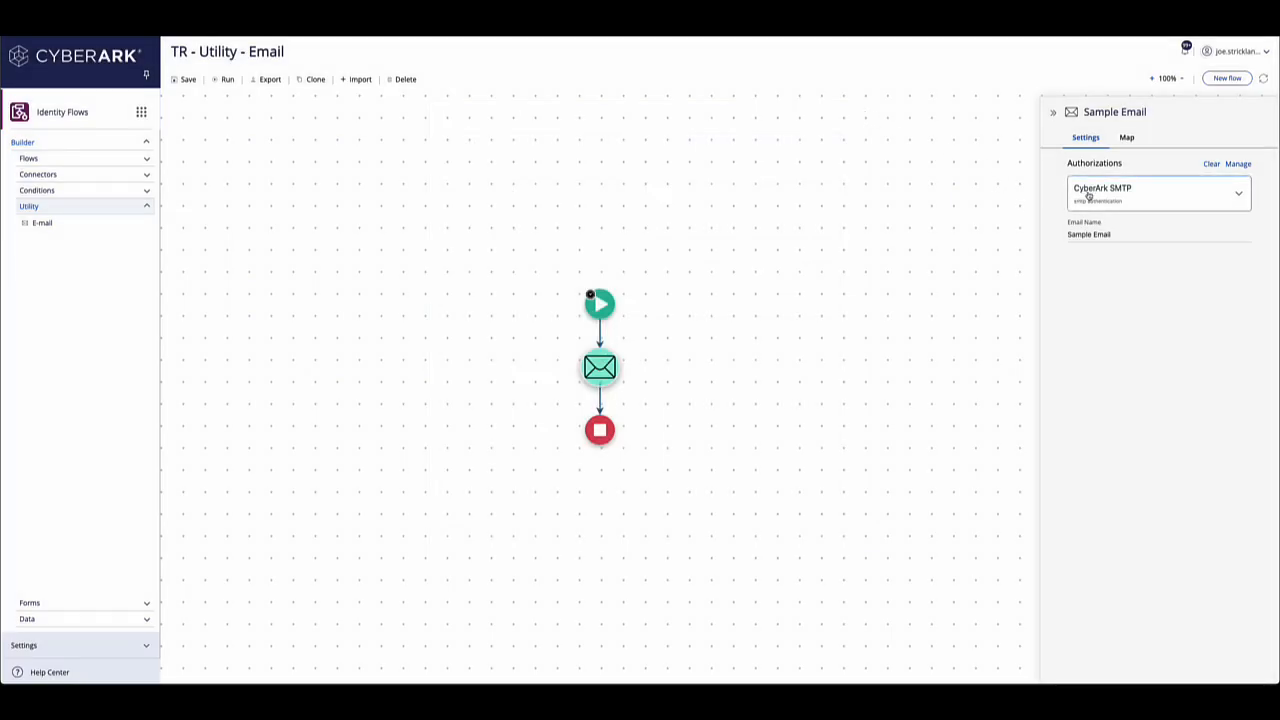
Examine the Sample Email node's field mapping and the client and custom values available for its fields
{"action": "left_click", "coordinate": [1127, 139]}
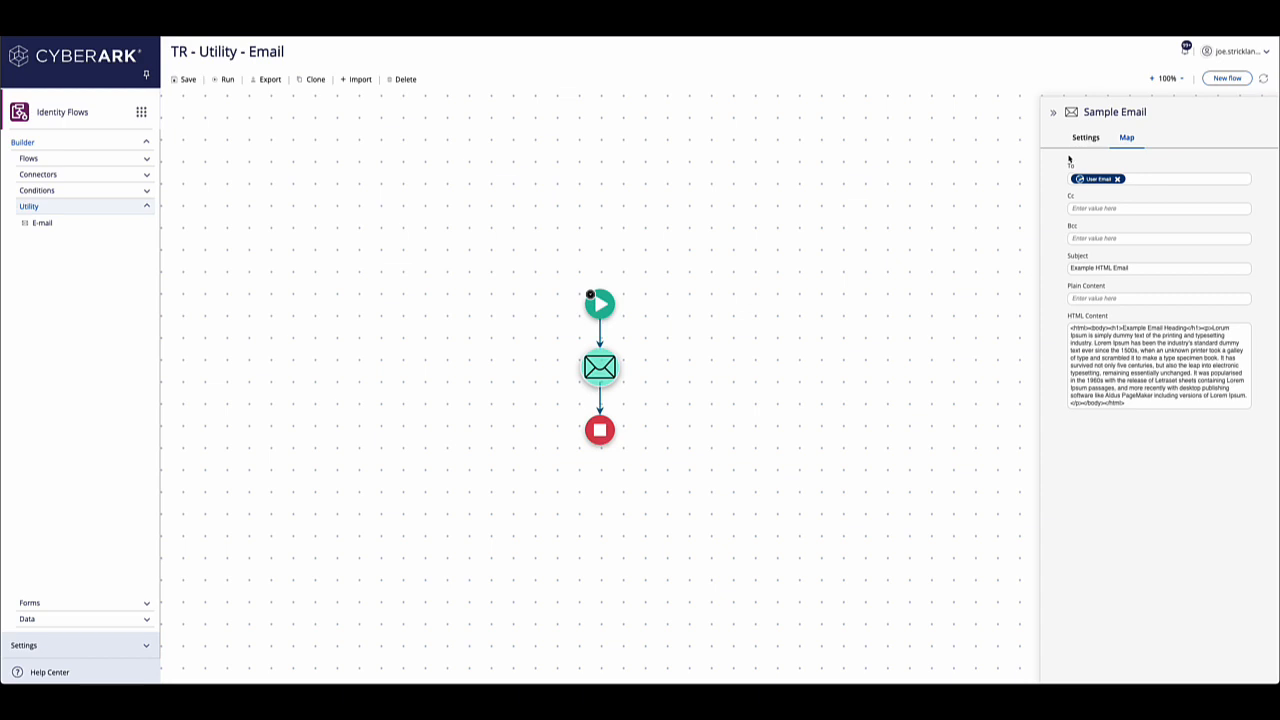
{"action": "mouse_move", "coordinate": [1082, 178]}
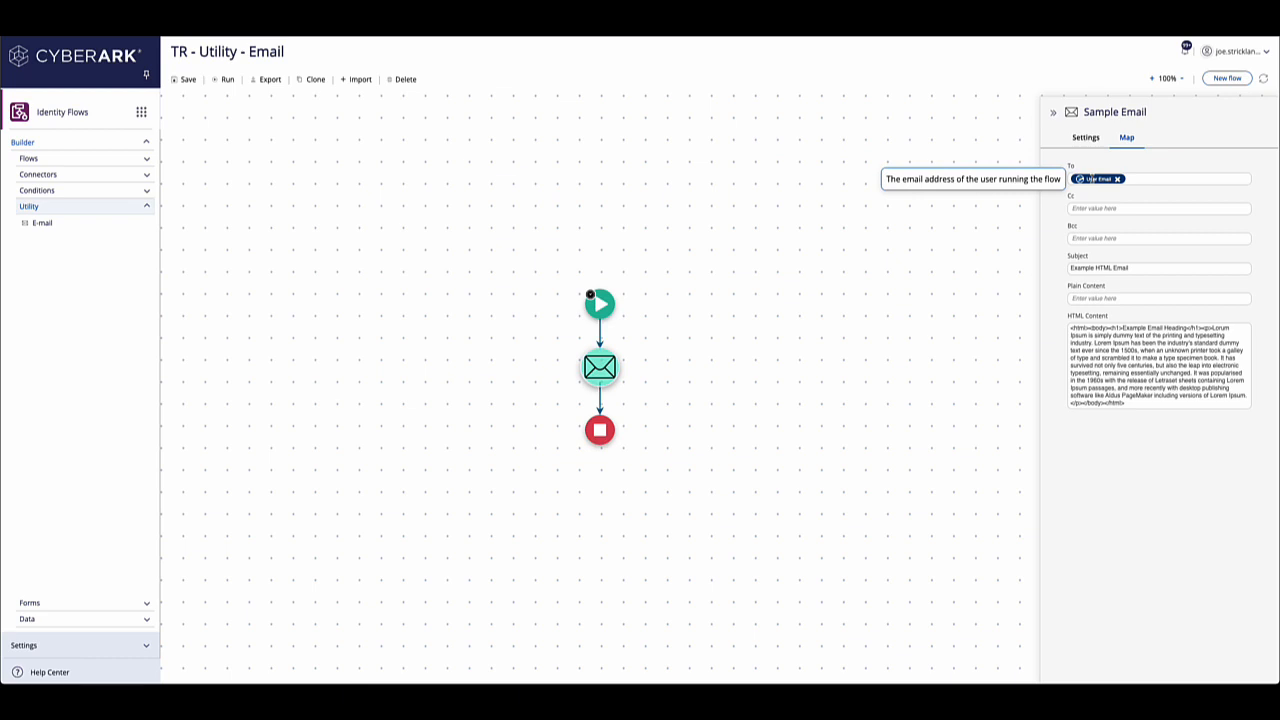
{"action": "left_click", "coordinate": [1108, 208]}
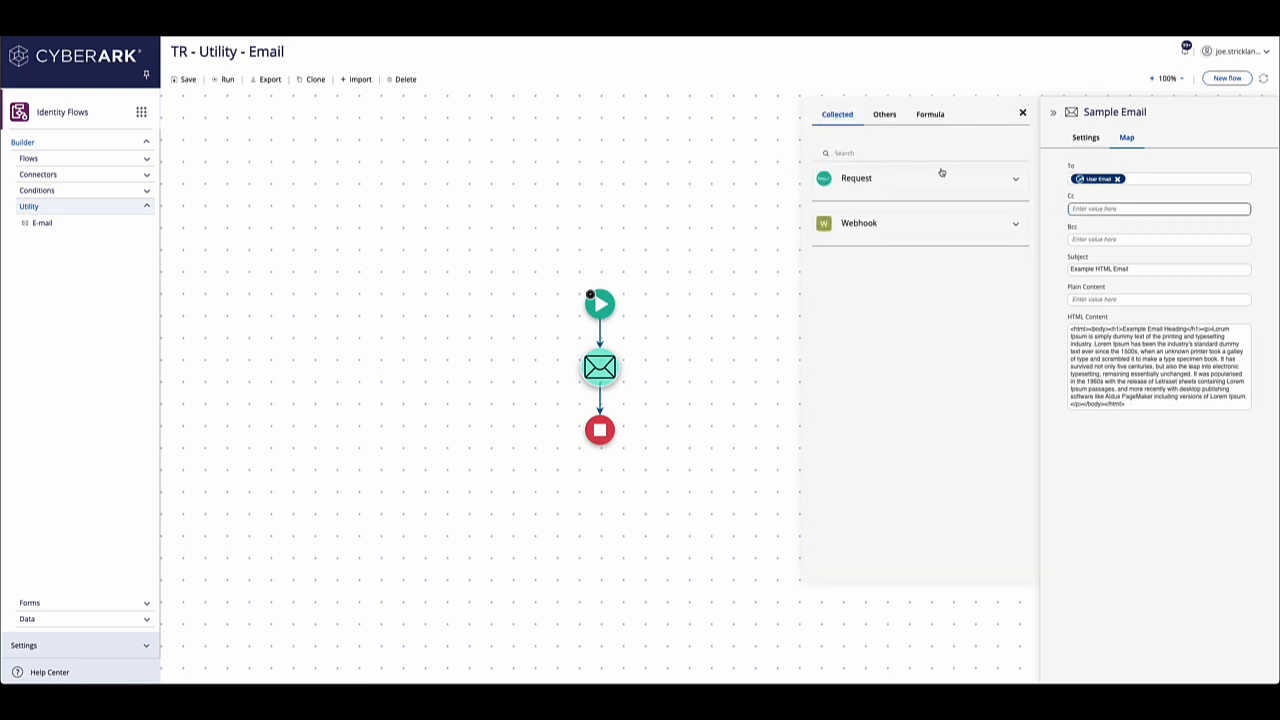
{"action": "left_click", "coordinate": [885, 115]}
{"action": "left_click", "coordinate": [876, 223]}
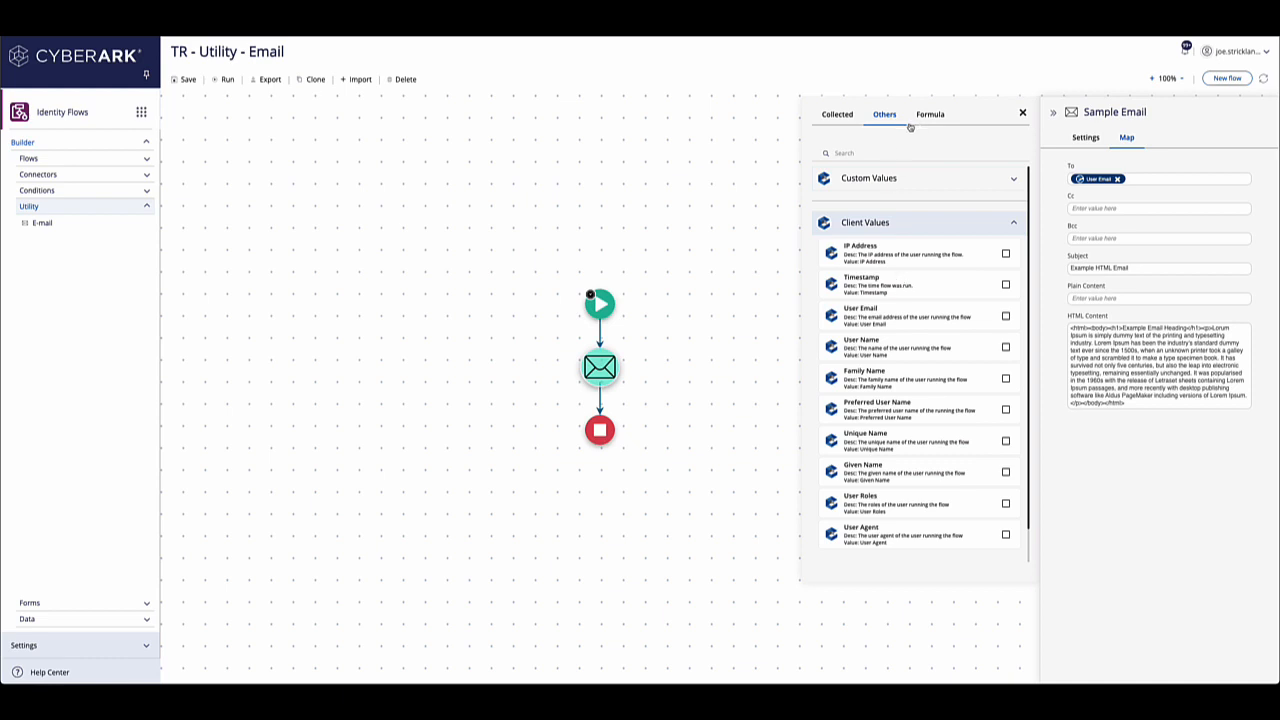
{"action": "left_click", "coordinate": [876, 178]}
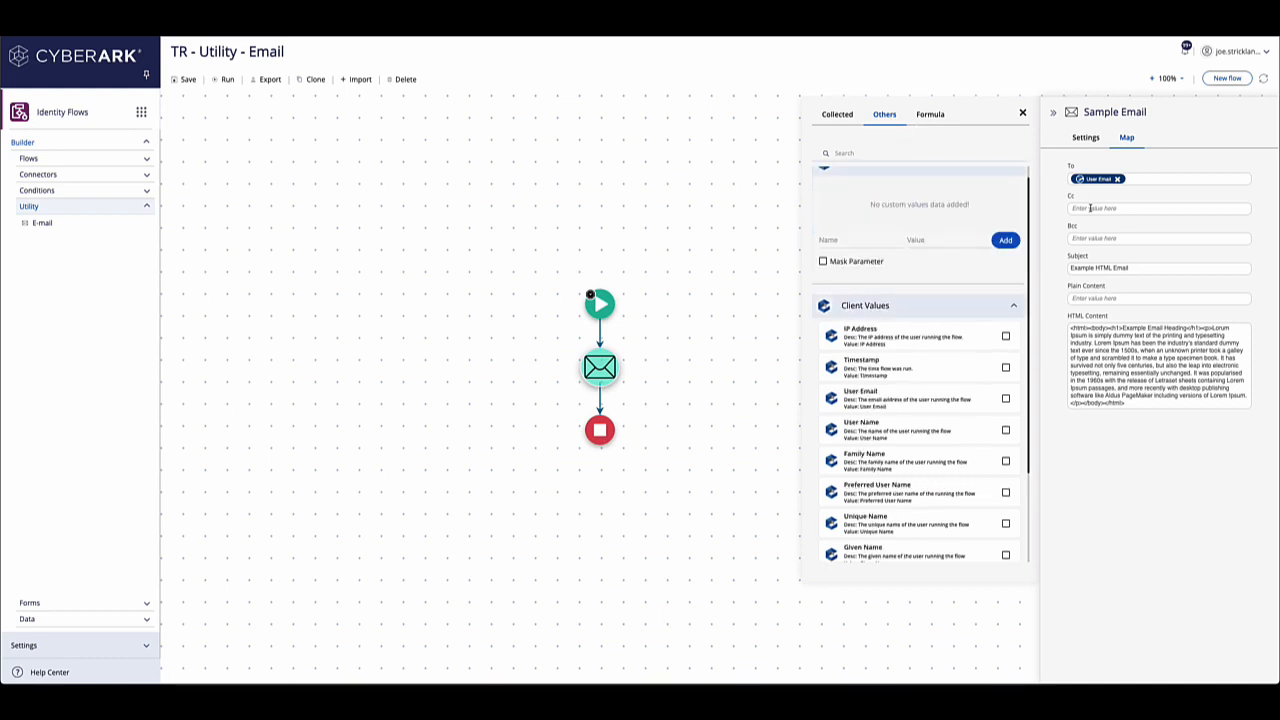
{"action": "left_click", "coordinate": [1133, 269]}
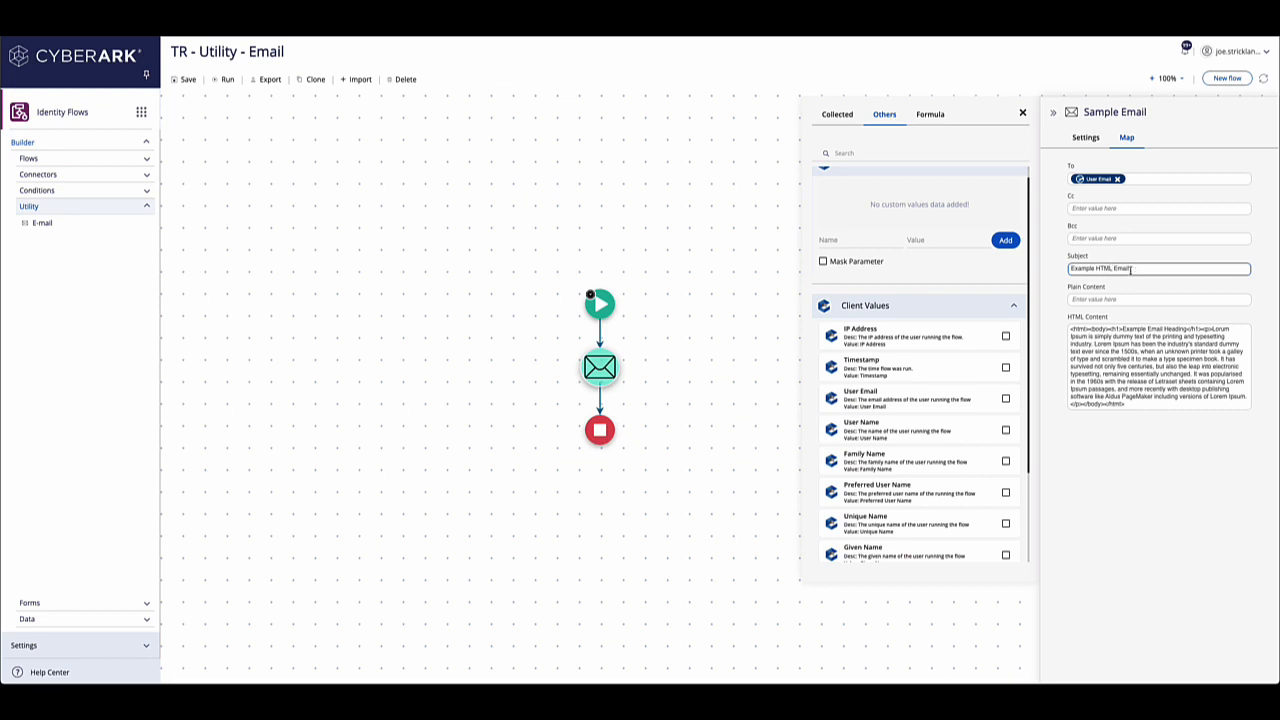
{"action": "left_click", "coordinate": [1023, 113]}
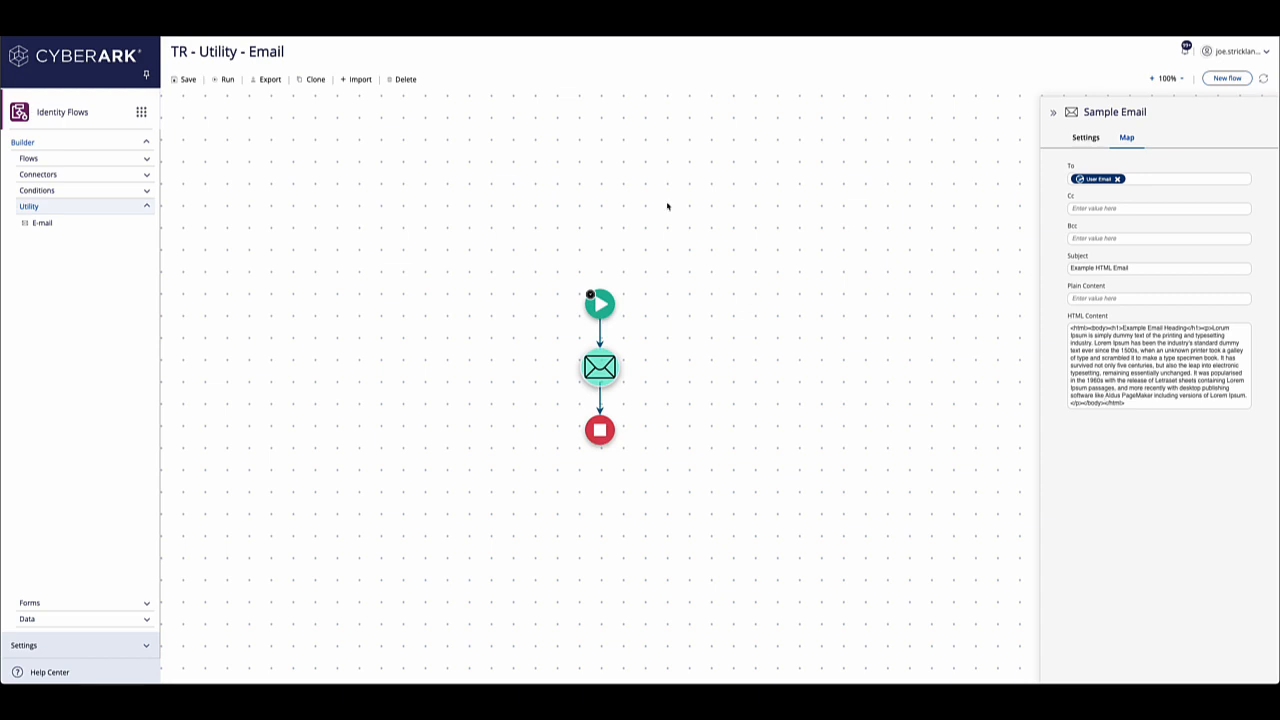
Save the TR - Utility - Email flow and run it to send the HTML email
{"action": "left_click", "coordinate": [184, 79]}
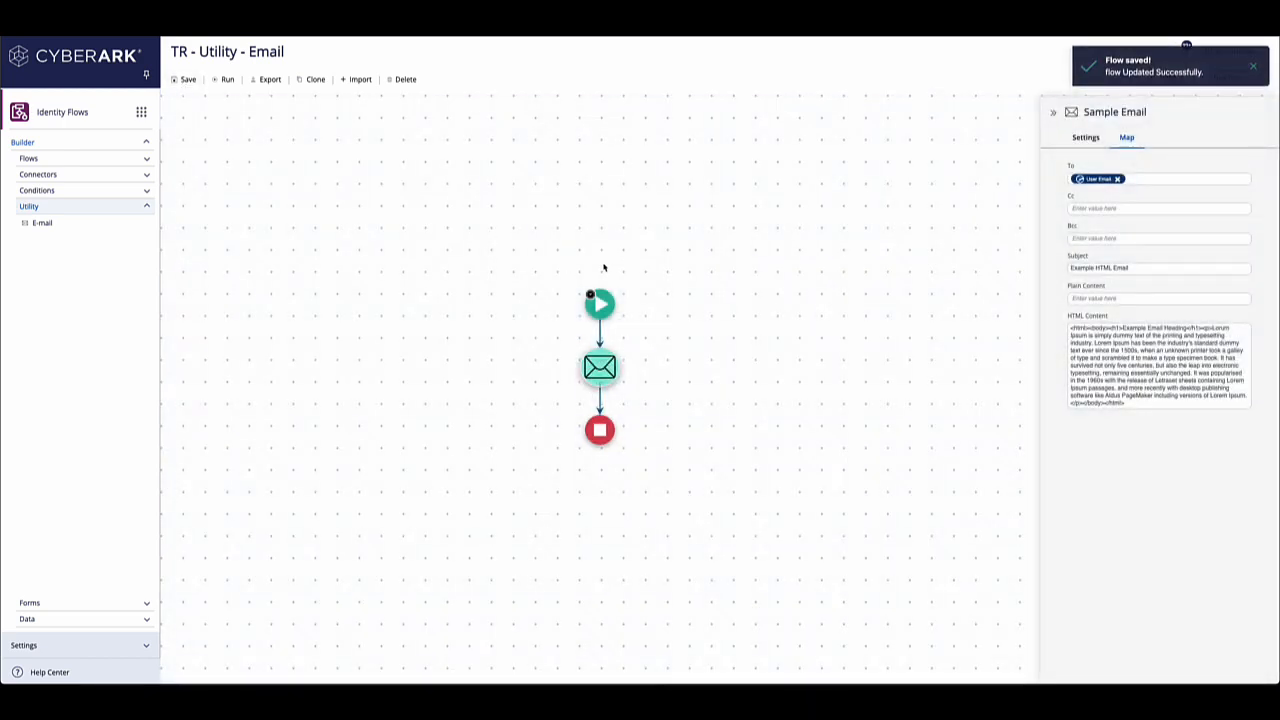
{"action": "left_click", "coordinate": [226, 81]}
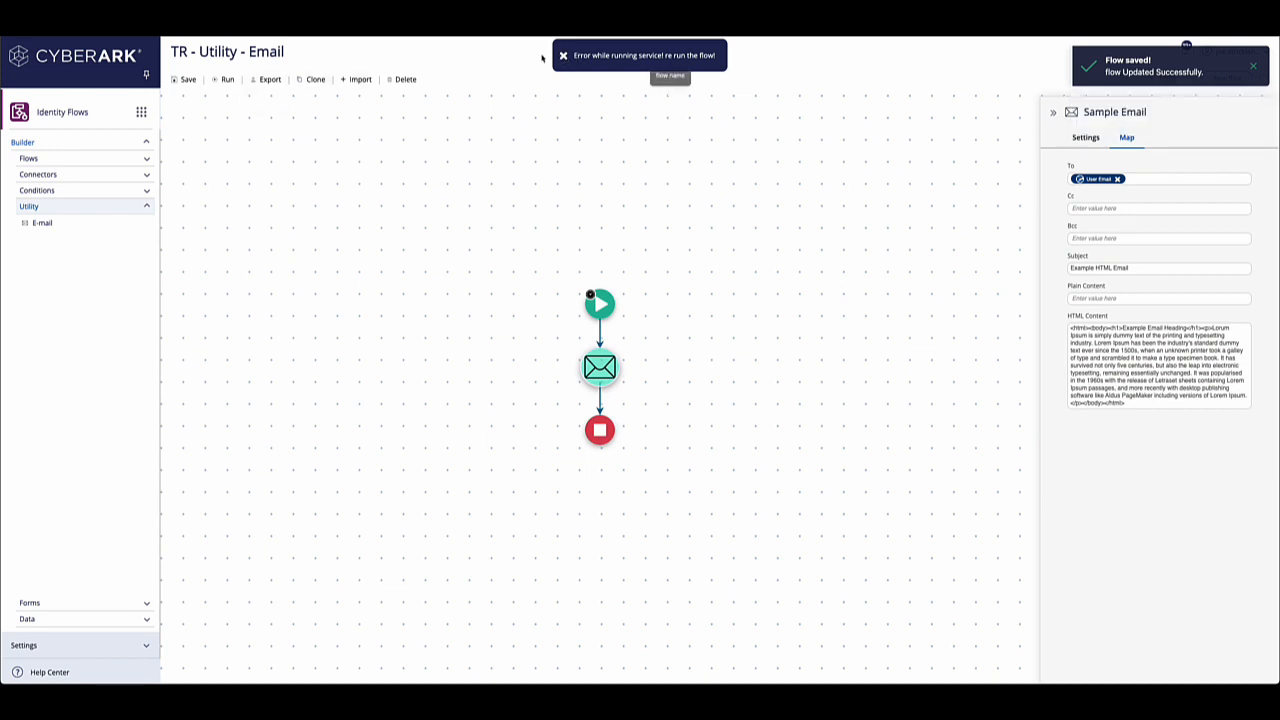
{"action": "left_click", "coordinate": [225, 79]}
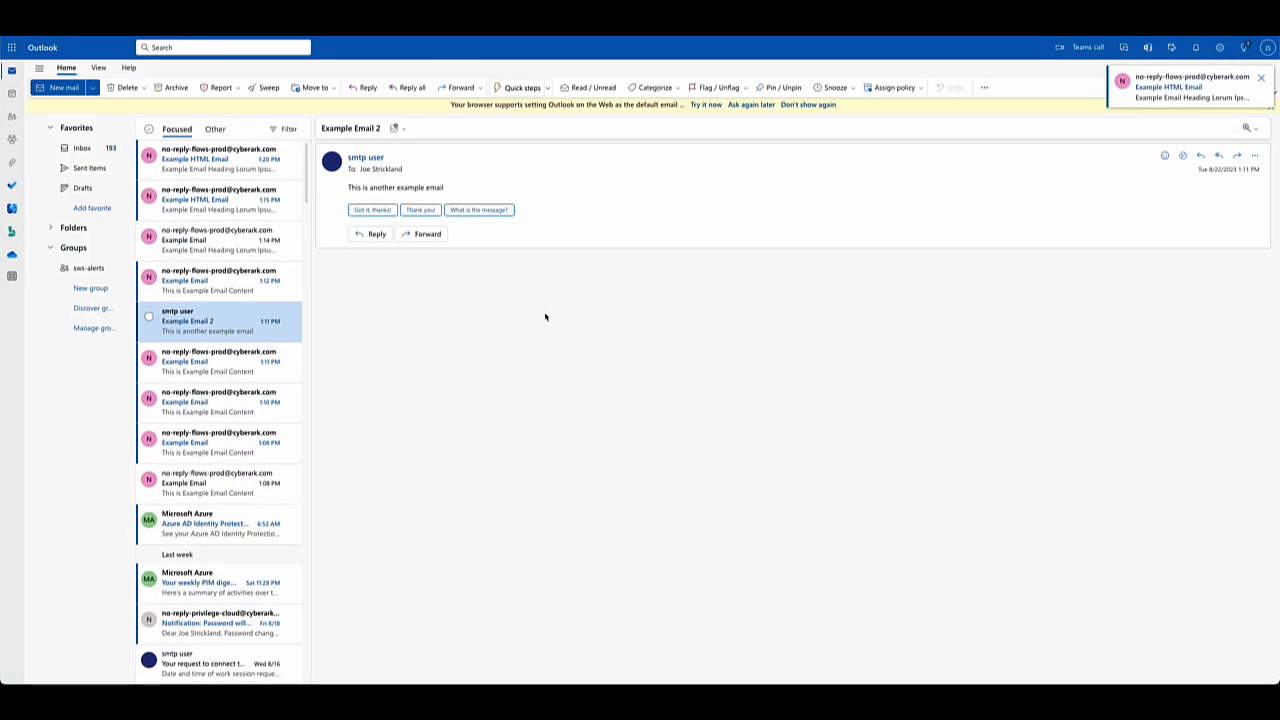
Switch to Outlook, open the newest Example HTML Email and check its heading, body text and sender
{"action": "left_click", "coordinate": [196, 168]}
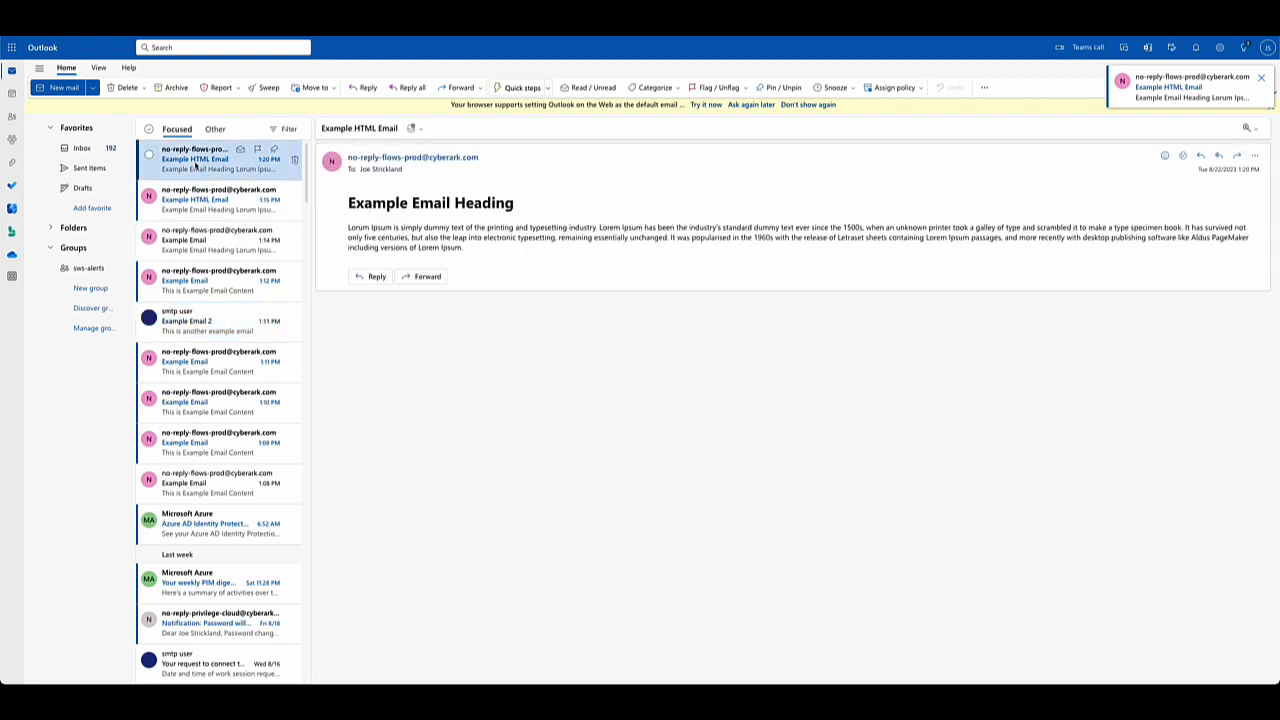
{"action": "left_click_drag", "start_coordinate": [348, 203], "coordinate": [514, 204]}
{"action": "left_click", "coordinate": [477, 230]}
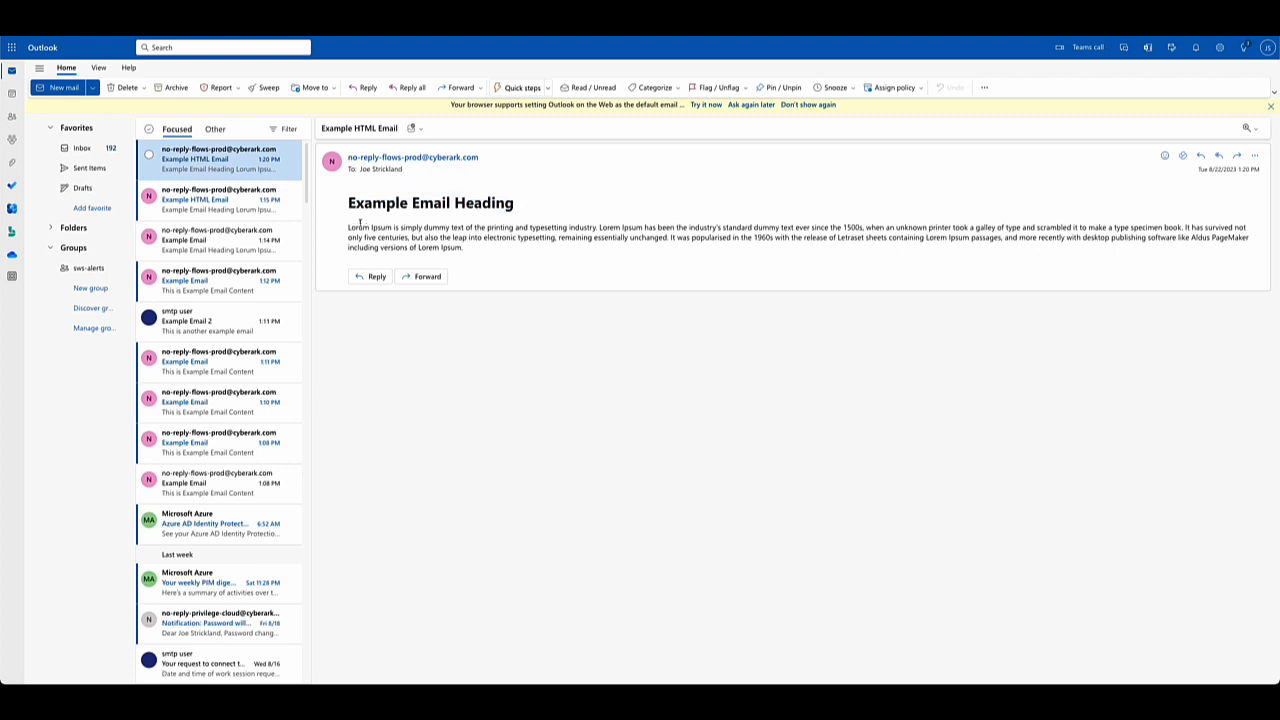
{"action": "left_click_drag", "start_coordinate": [348, 227], "coordinate": [462, 247]}
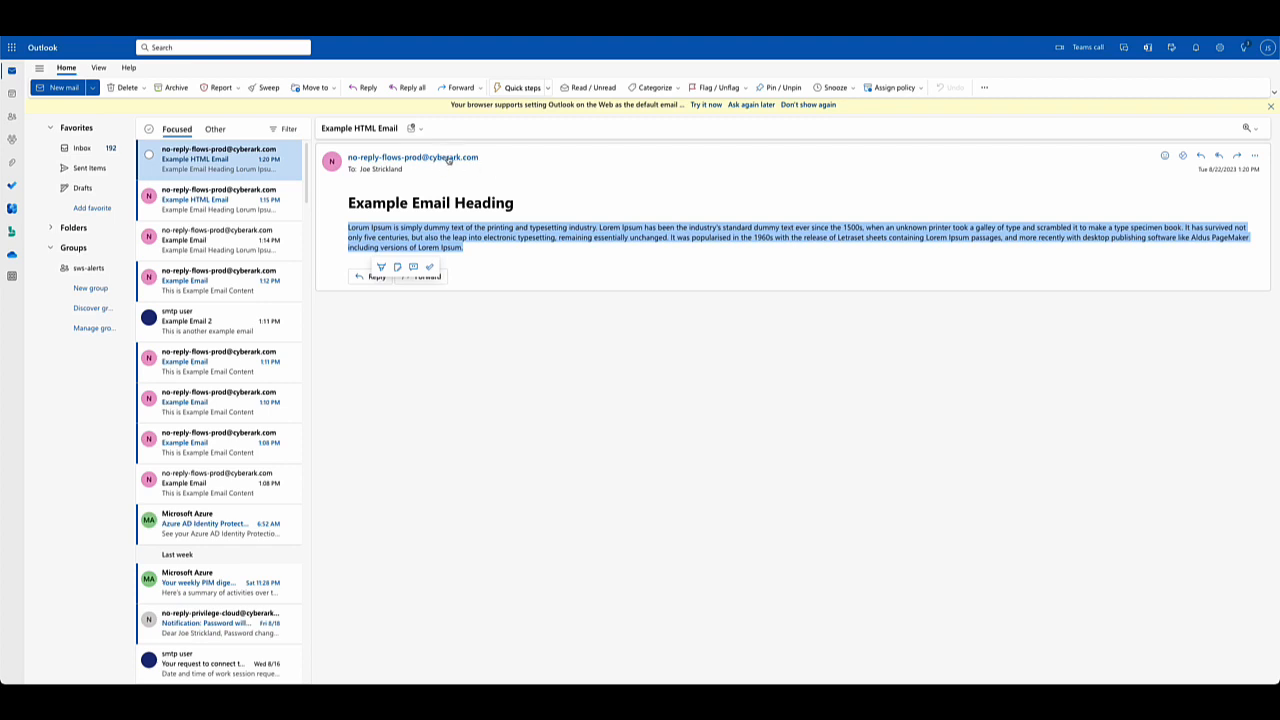
{"action": "mouse_move", "coordinate": [426, 162]}
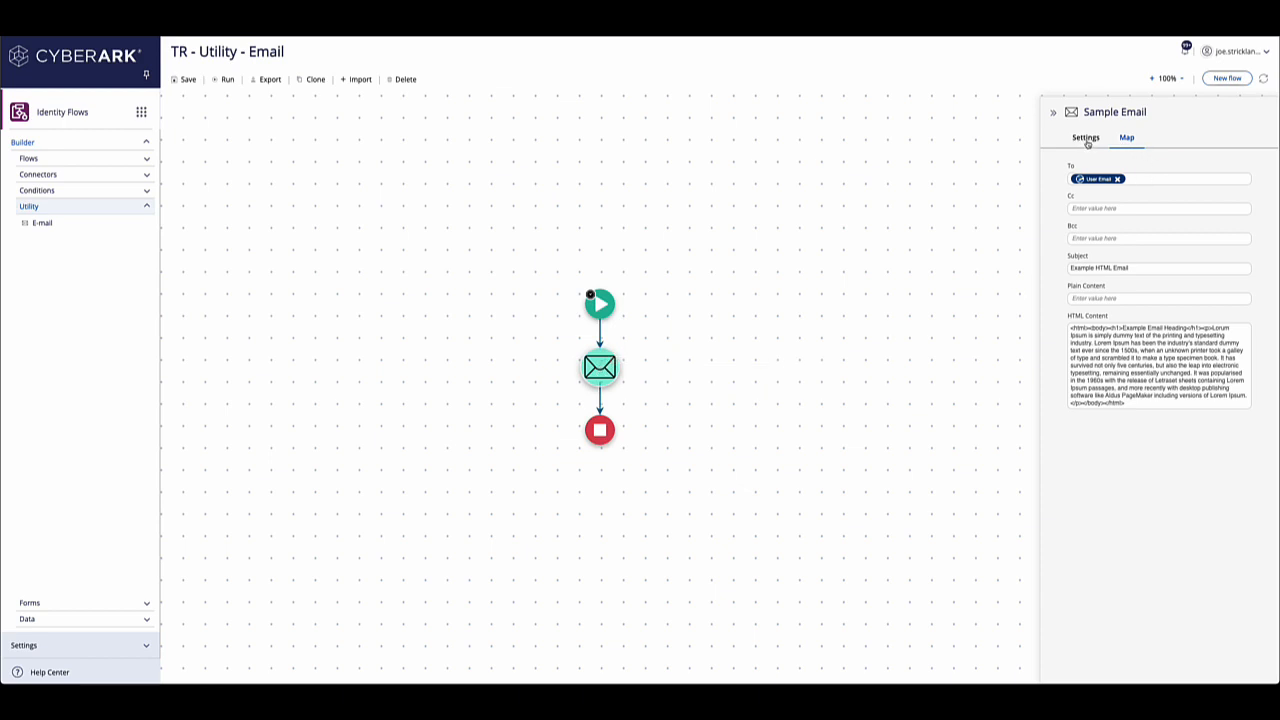
Return to Identity Flows and set the Sample Email node's authorization to Pineapple_SMTP_User
{"action": "left_click", "coordinate": [1087, 139]}
{"action": "left_click", "coordinate": [1131, 192]}
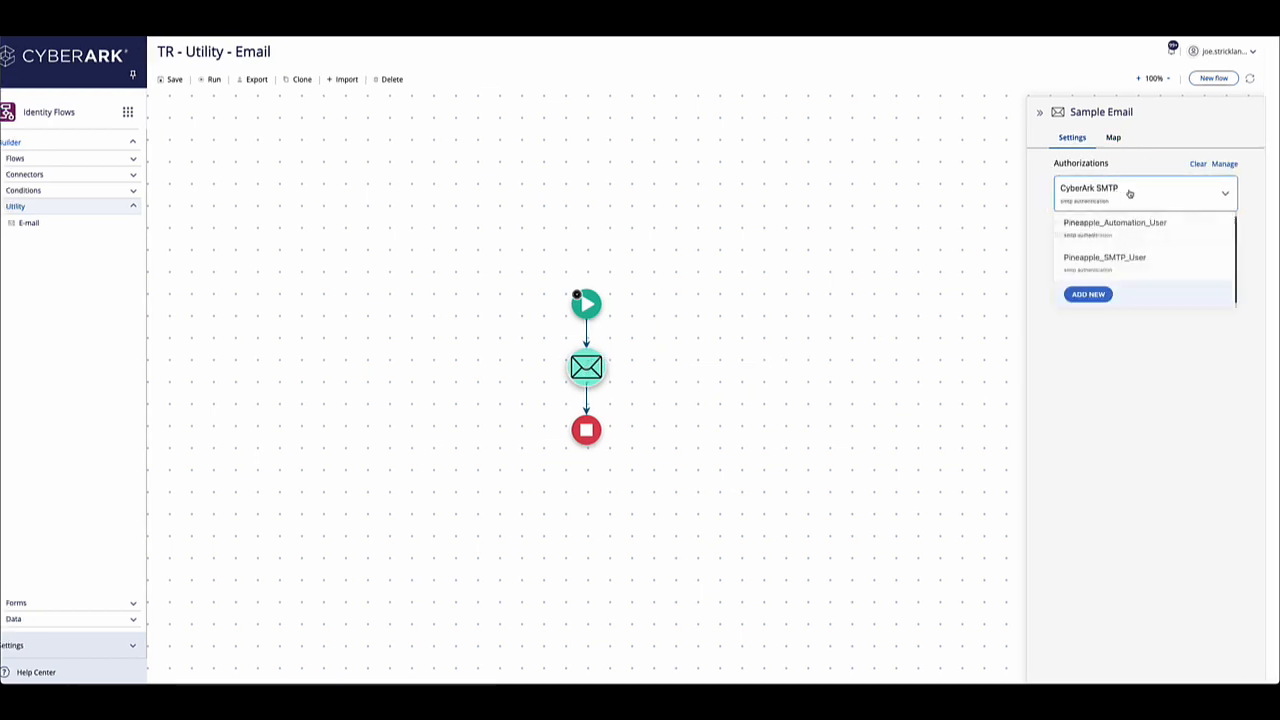
{"action": "left_click", "coordinate": [1127, 267]}
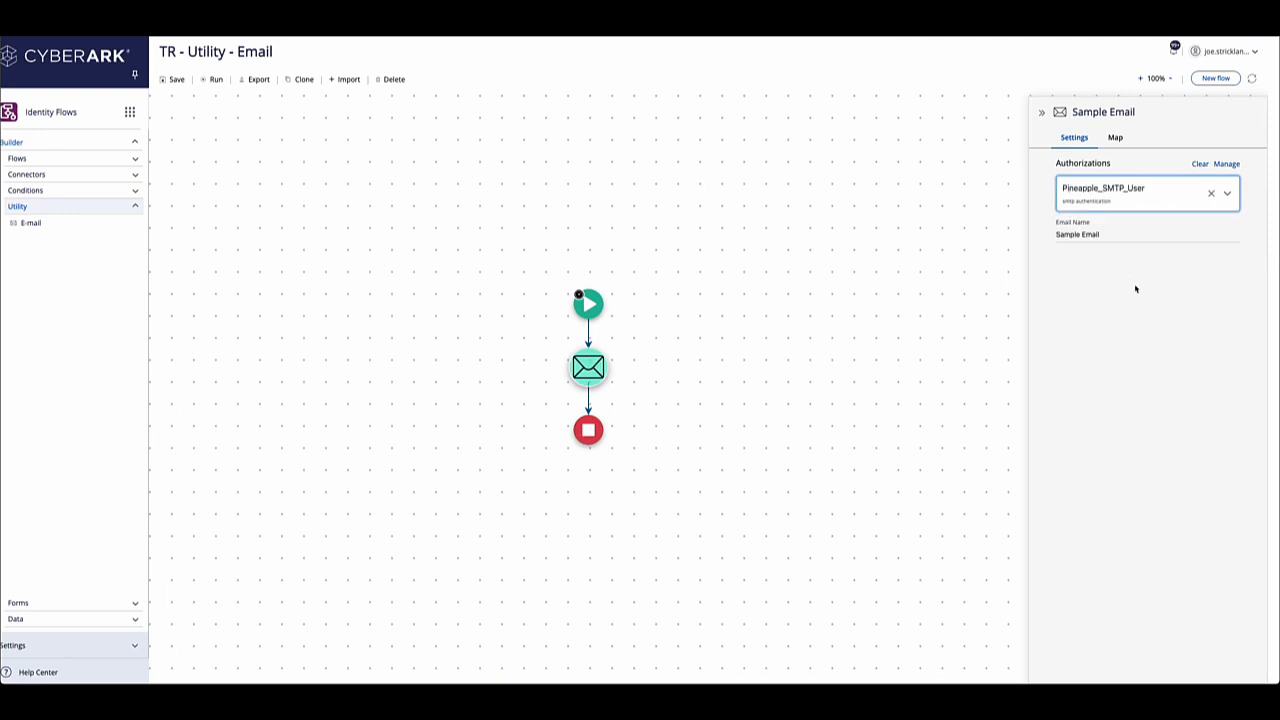
Fill in the From field of the Sample Email mapping with the SMTP sender's e-mail address
{"action": "left_click", "coordinate": [1115, 137]}
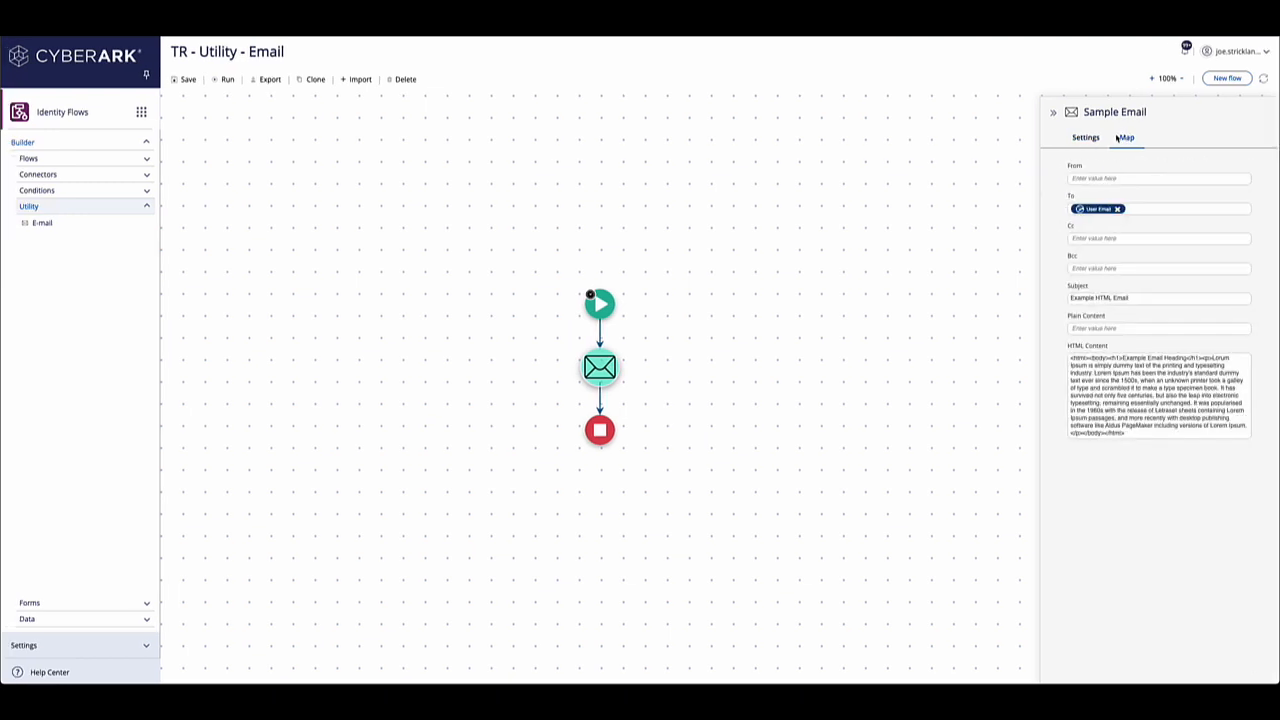
{"action": "left_click", "coordinate": [1087, 179]}
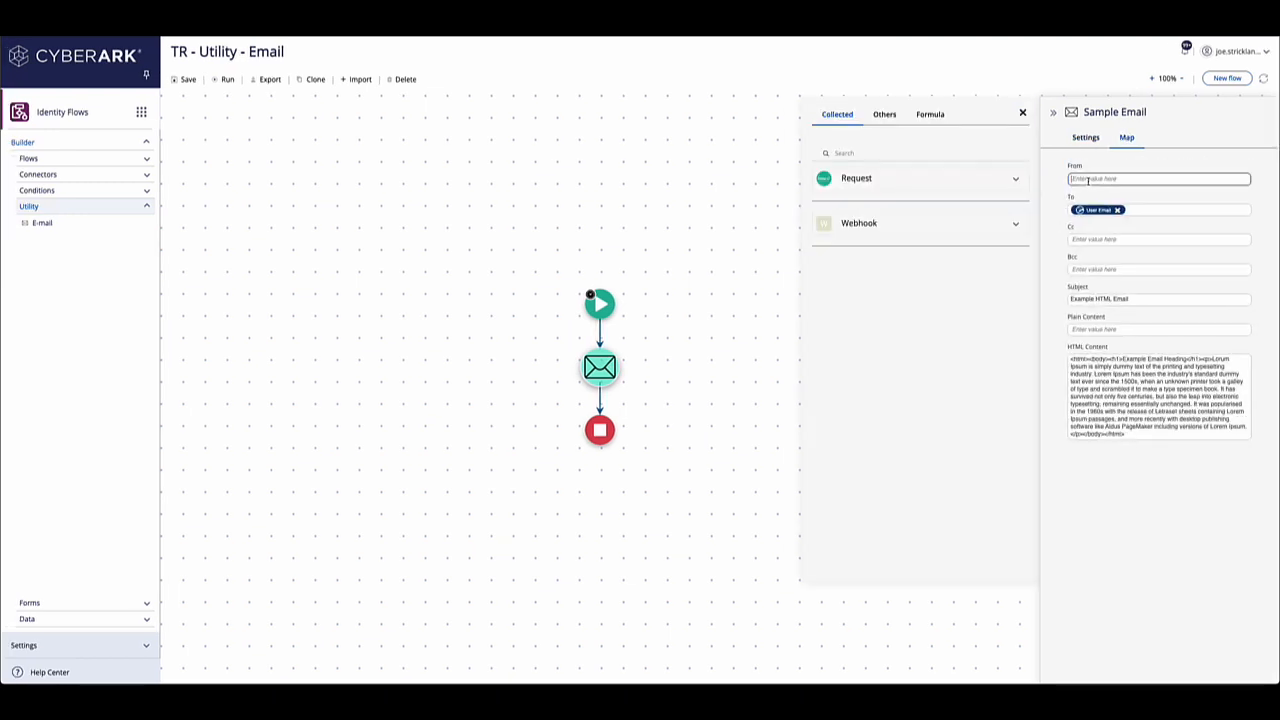
{"action": "key", "text": "ctrl+v"}
{"action": "left_click_drag", "start_coordinate": [1180, 180], "coordinate": [1160, 181]}
{"action": "left_click_drag", "start_coordinate": [1066, 185], "coordinate": [1066, 183]}
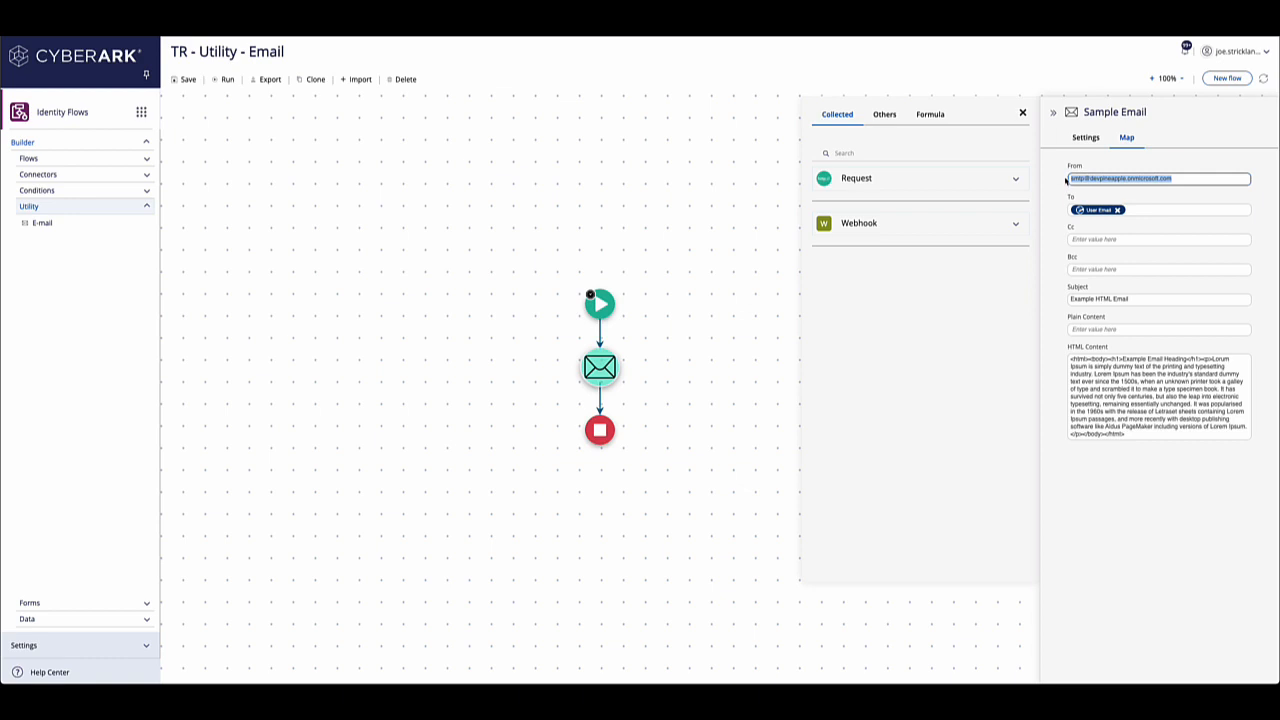
Clear the HTML content, enter "Basic email content" as the plain content and save the flow
{"action": "left_click_drag", "start_coordinate": [1131, 431], "coordinate": [1057, 360]}
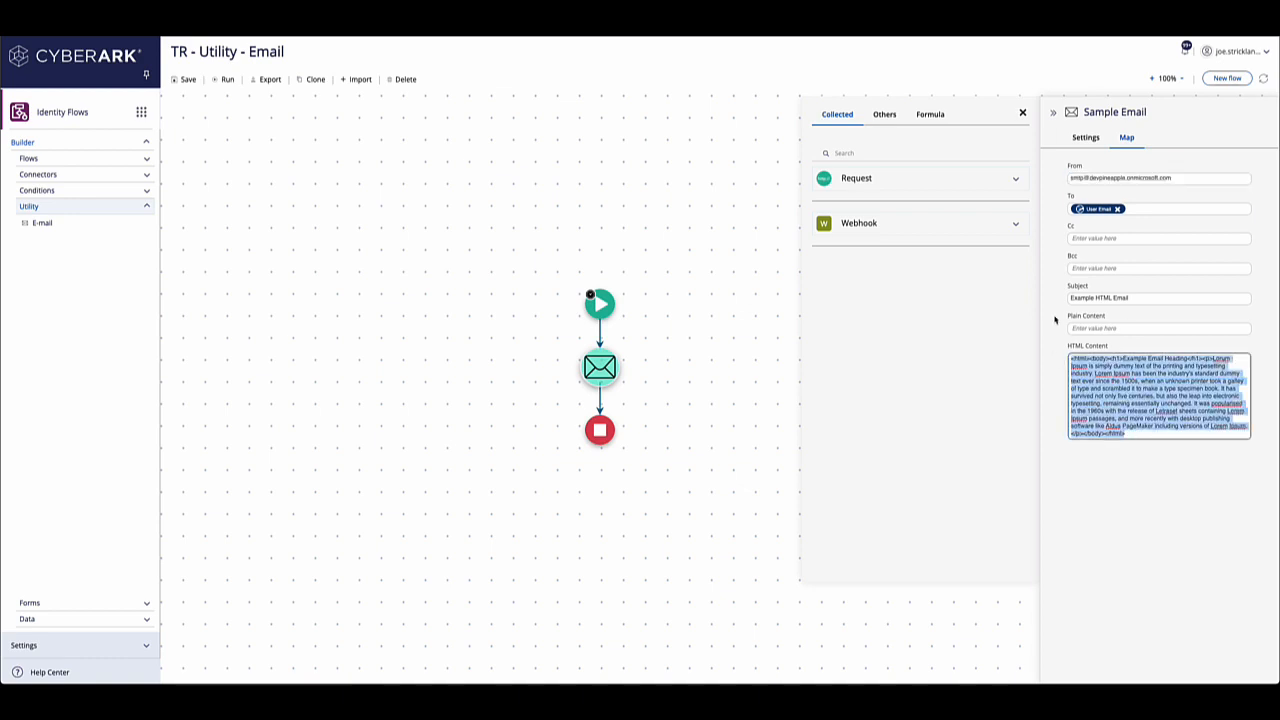
{"action": "key", "text": "BackSpace"}
{"action": "left_click", "coordinate": [1101, 328]}
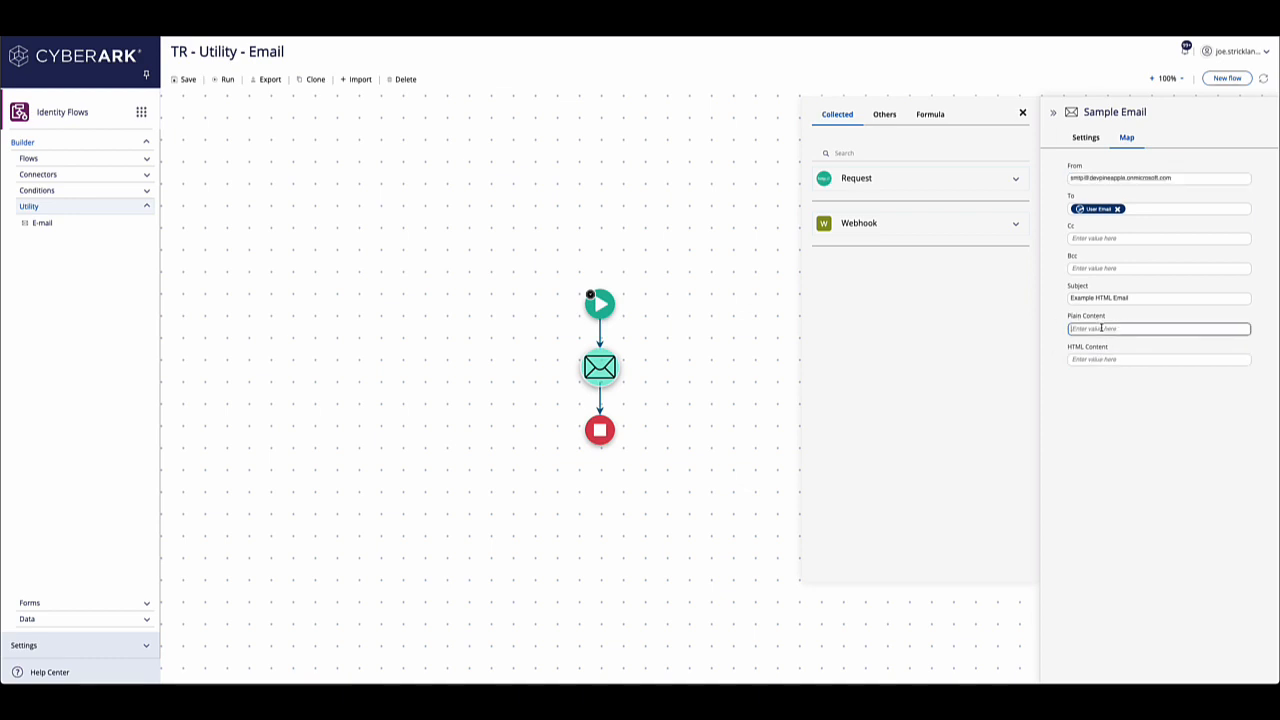
{"action": "type", "text": "Basic email content"}
{"action": "left_click", "coordinate": [186, 80]}
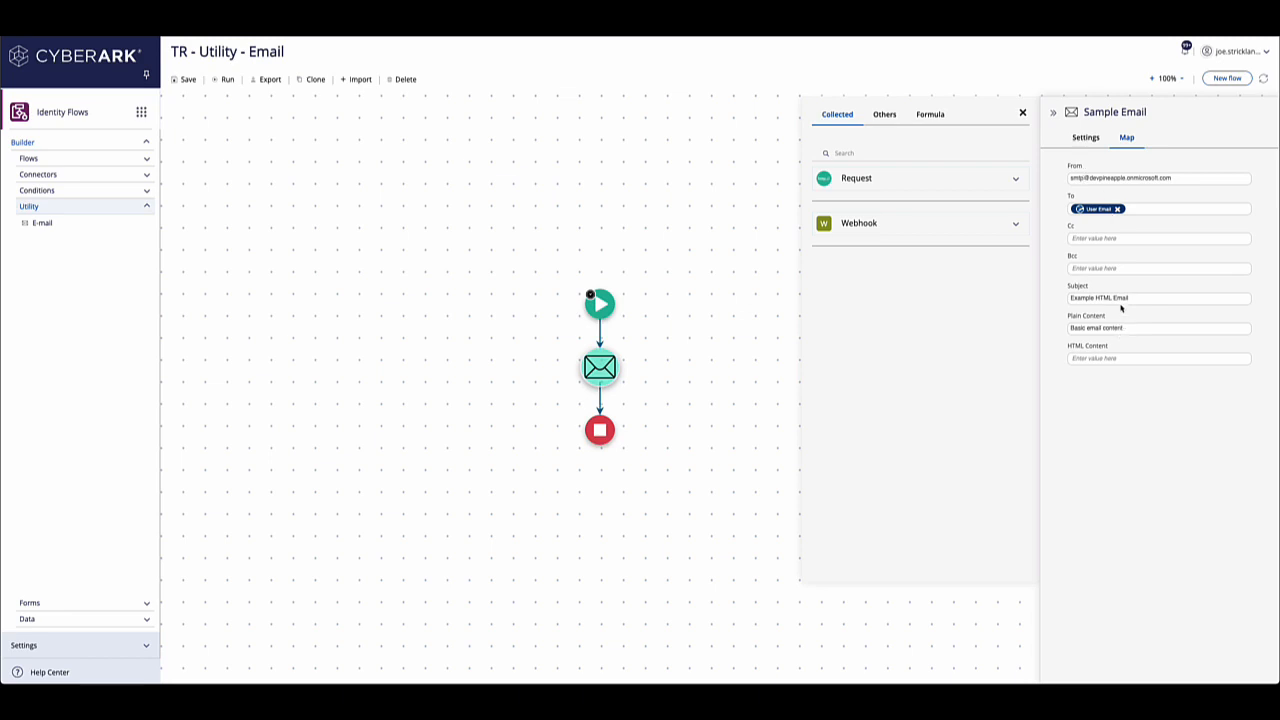
Change the email subject to "Example Email", then save and run the flow
{"action": "left_click_drag", "start_coordinate": [1113, 298], "coordinate": [1097, 298]}
{"action": "key", "text": "BackSpace"}
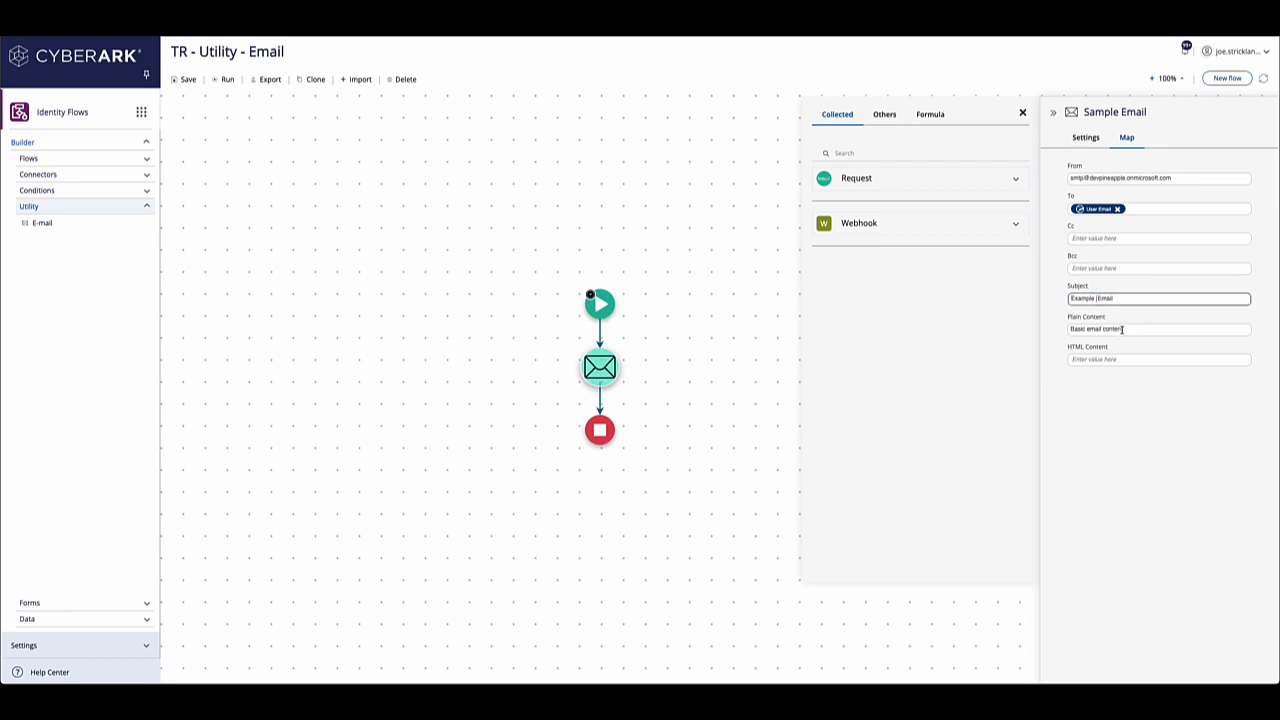
{"action": "left_click", "coordinate": [184, 82]}
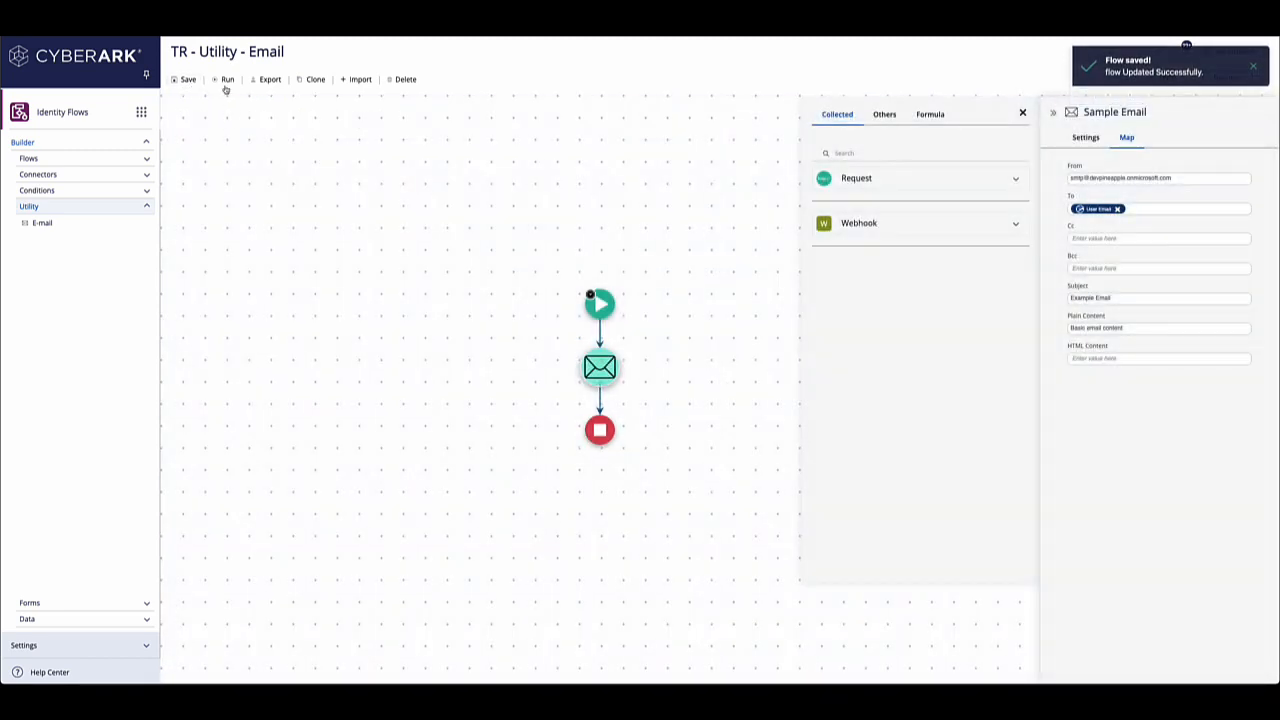
{"action": "left_click", "coordinate": [226, 80]}
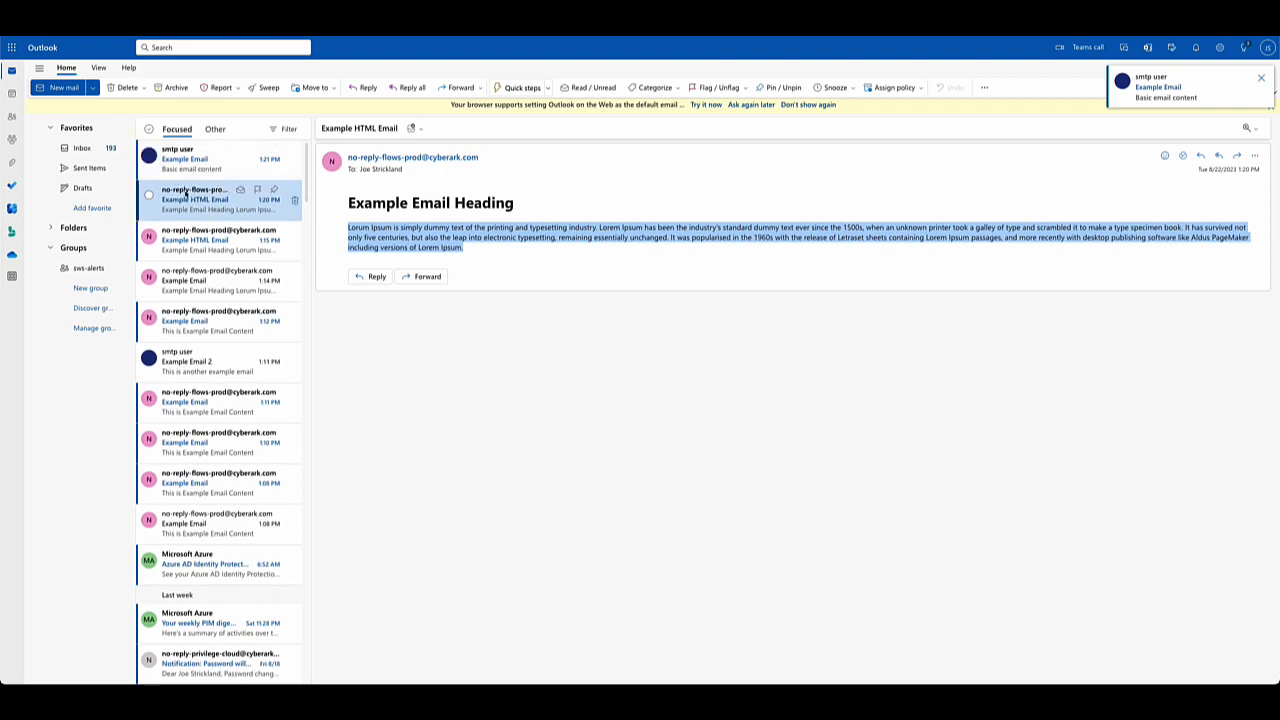
Switch to Outlook, open the new Example Email and compare it with the earlier Example HTML Email
{"action": "left_click", "coordinate": [197, 164]}
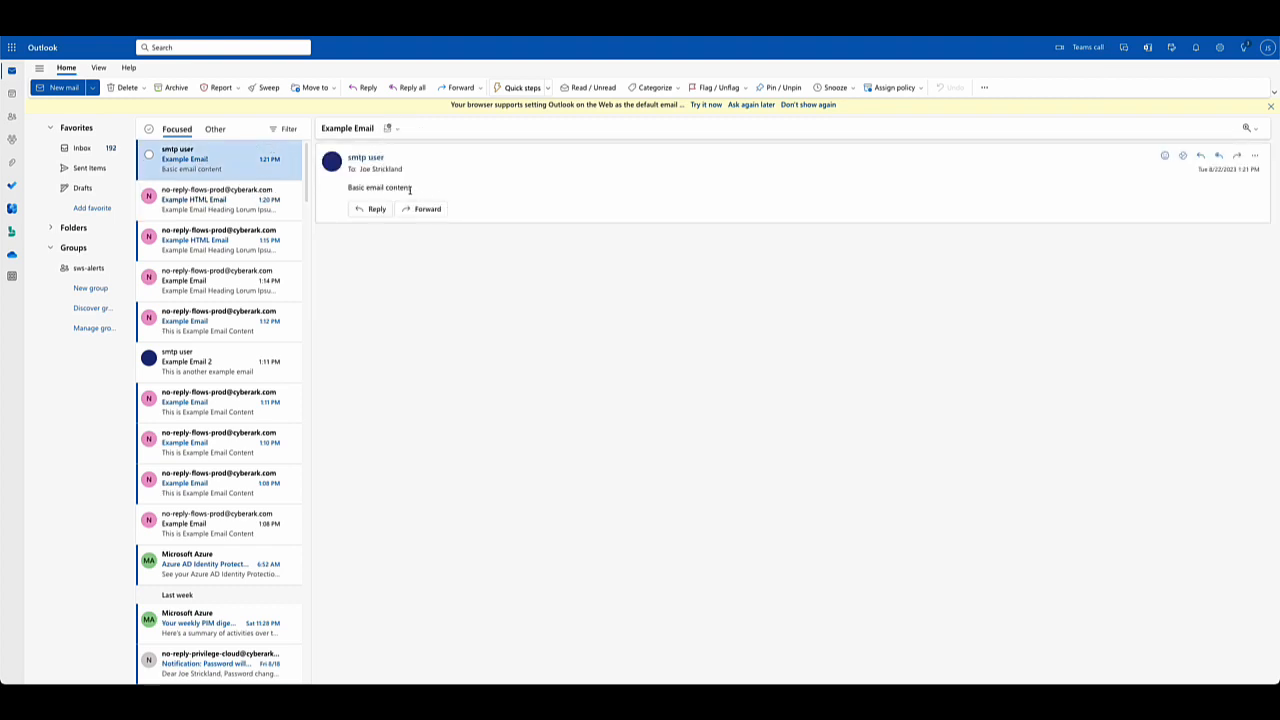
{"action": "left_click_drag", "start_coordinate": [412, 192], "coordinate": [348, 190]}
{"action": "left_click", "coordinate": [220, 199]}
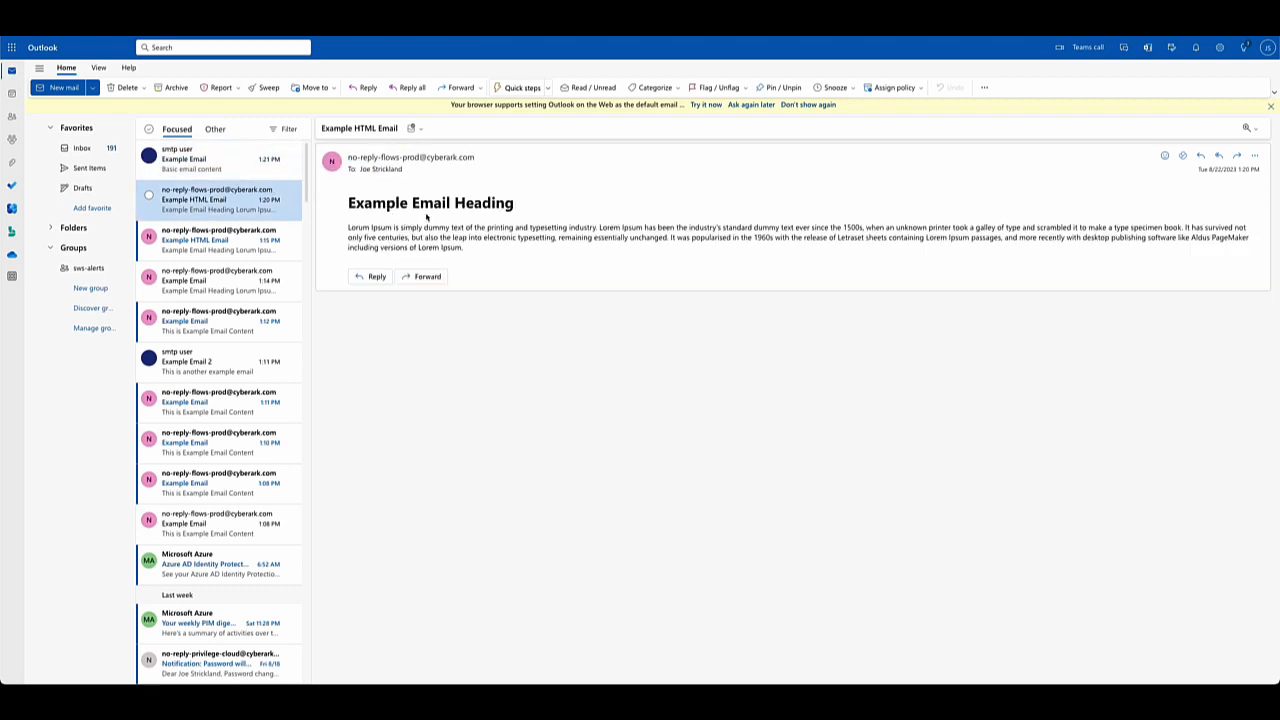
{"action": "left_click", "coordinate": [220, 159]}
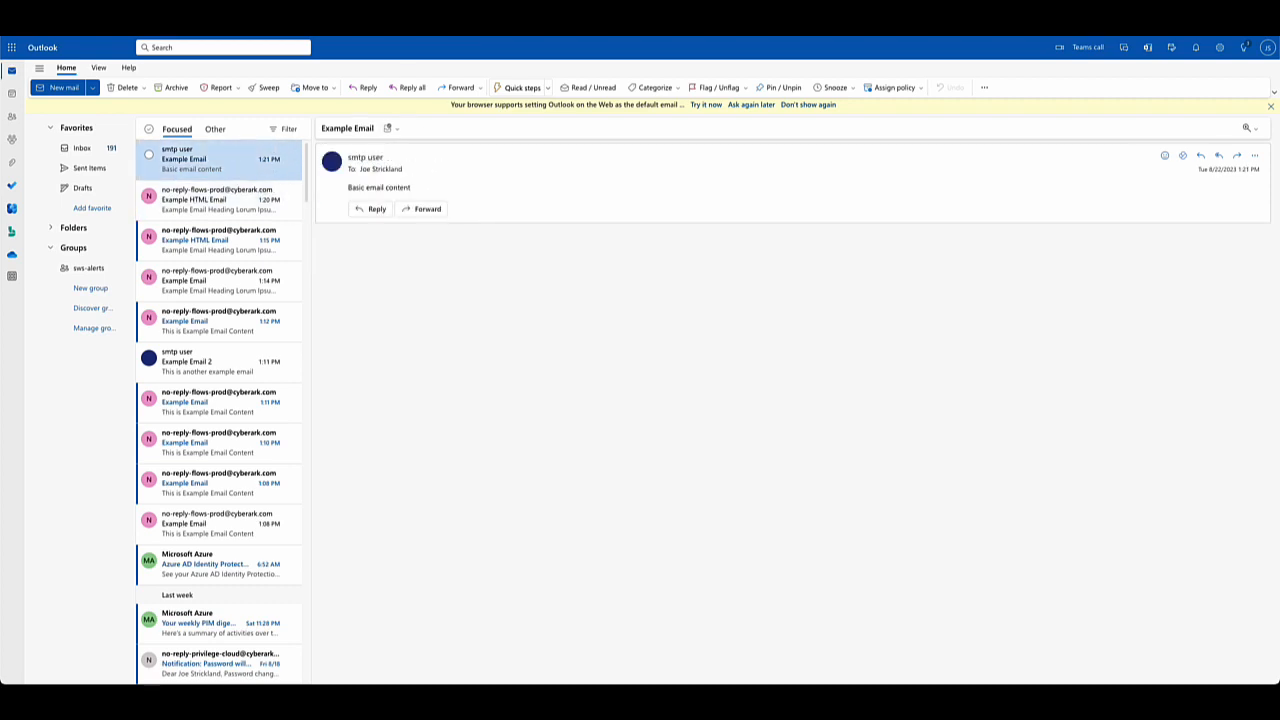